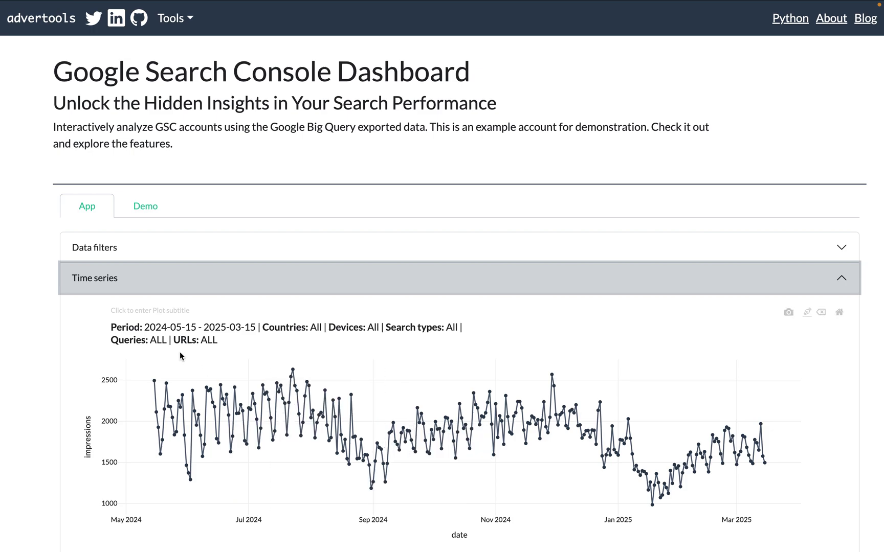
Step: Collapse the Time series section, and briefly view the Overview section before collapsing it as well
left_click(105, 277)
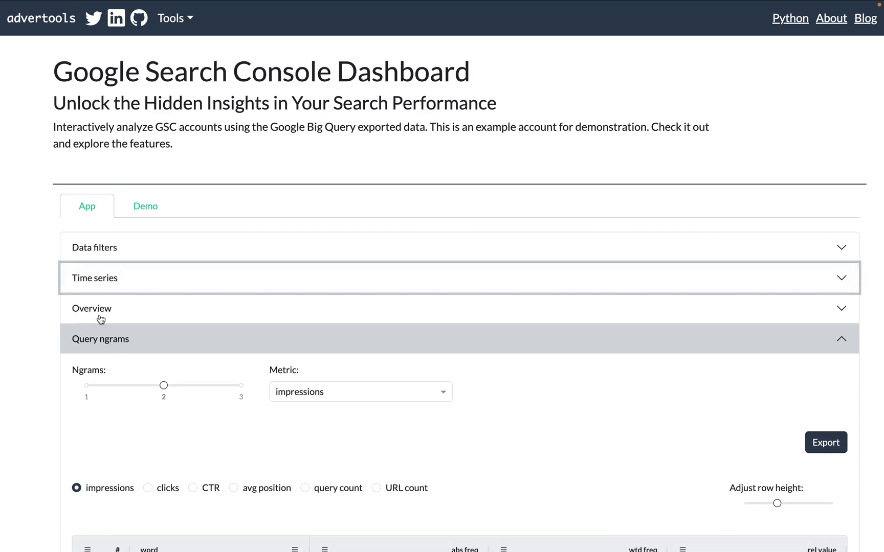
left_click(100, 310)
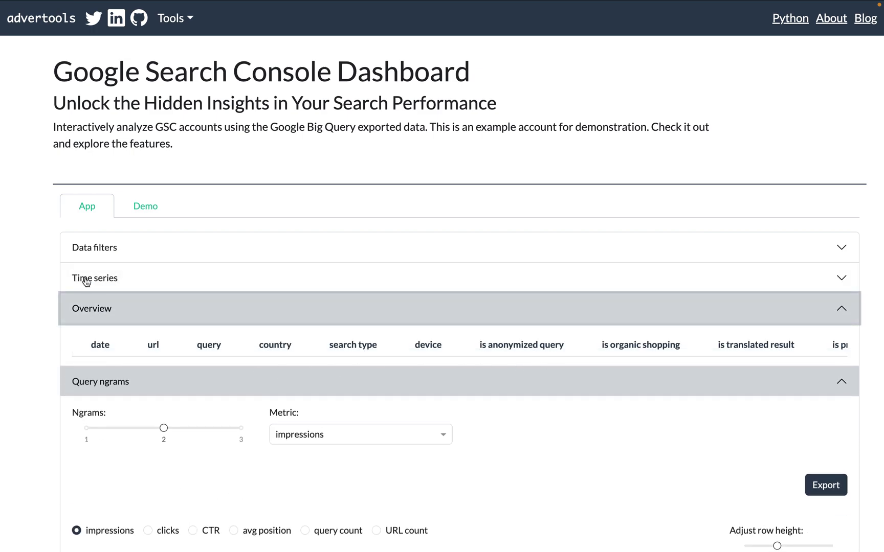
left_click(86, 282)
left_click(85, 283)
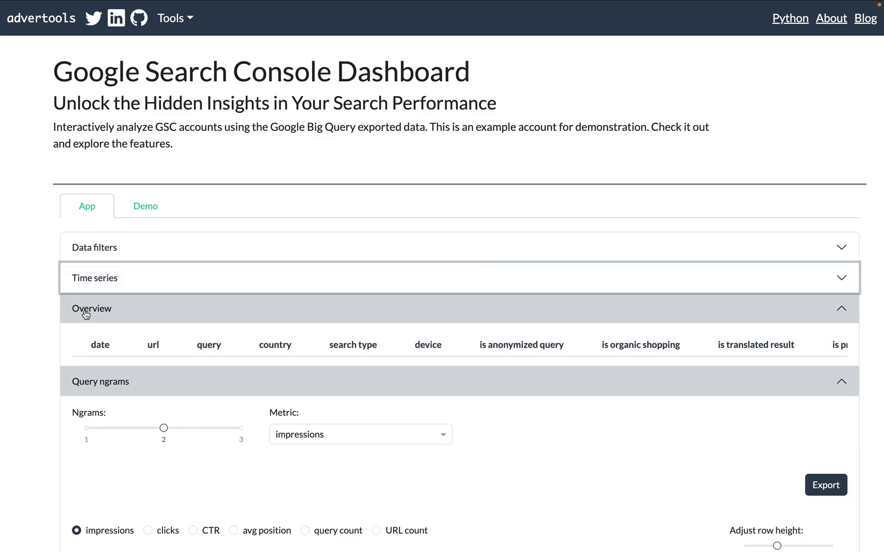
left_click(89, 312)
Step: Set the Query ngrams length to 1 so the table lists single words
scroll(42, 385, "down", 4)
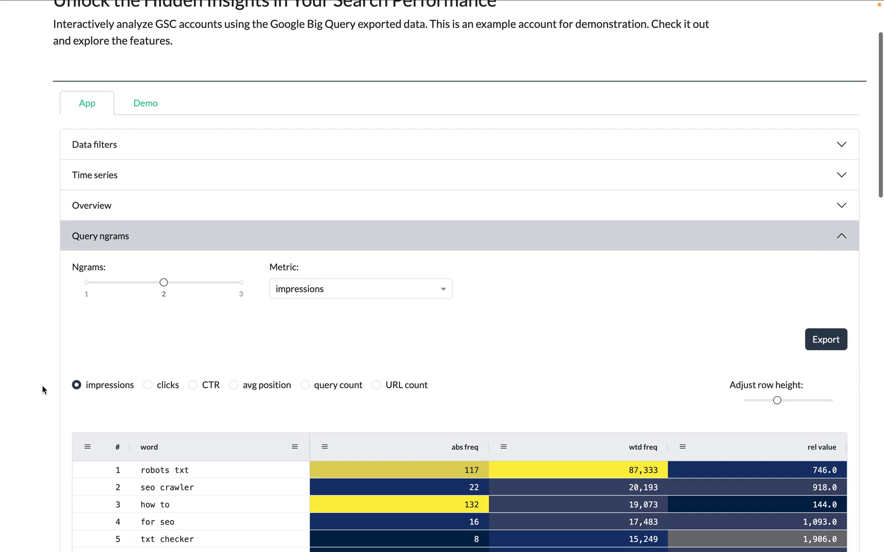
scroll(42, 385, "down", 3)
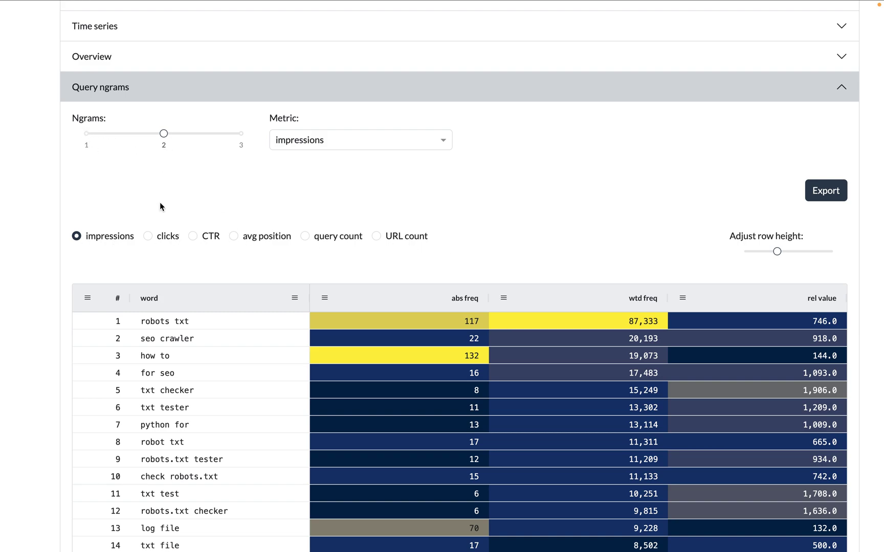
left_click(87, 133)
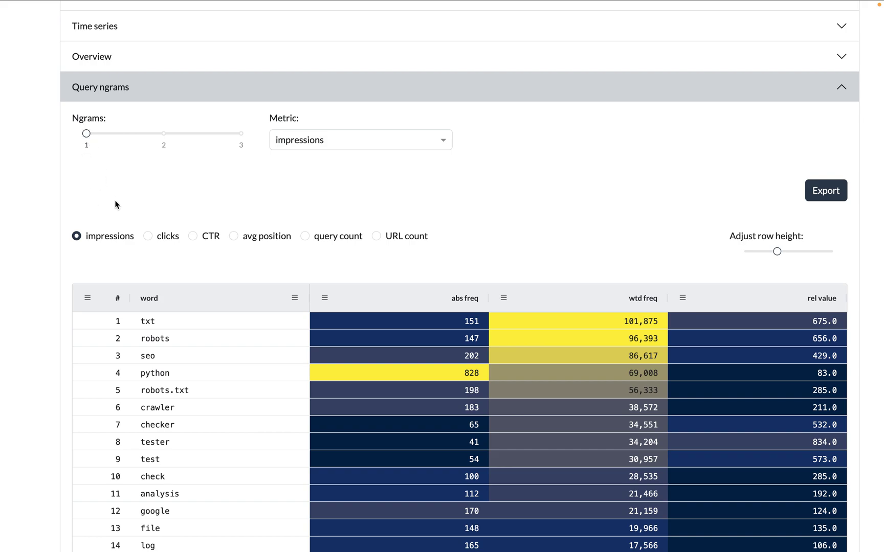
Step: Browse the single-word ngrams table and check the options in the Data filters section, collapsing it again
scroll(132, 232, "down", 2)
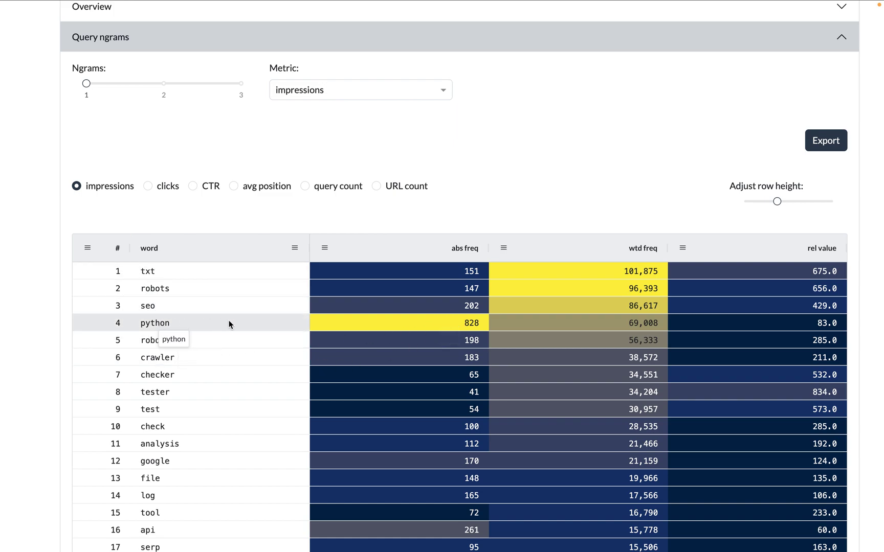
scroll(453, 452, "down", 20)
scroll(453, 455, "up", 20)
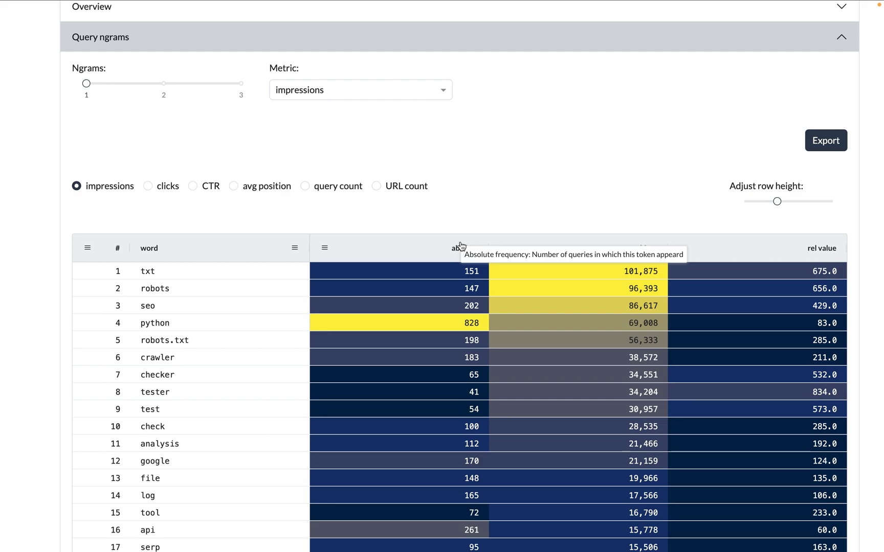
scroll(460, 246, "up", 6)
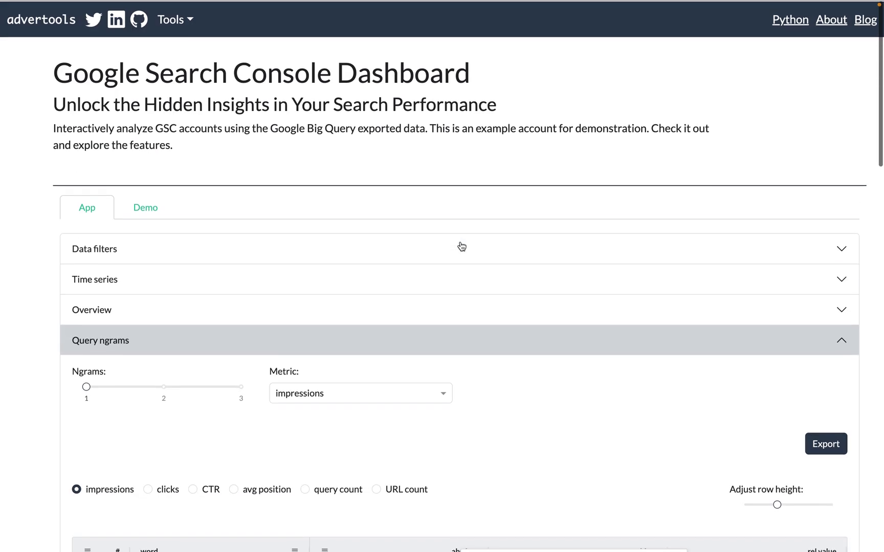
left_click(141, 249)
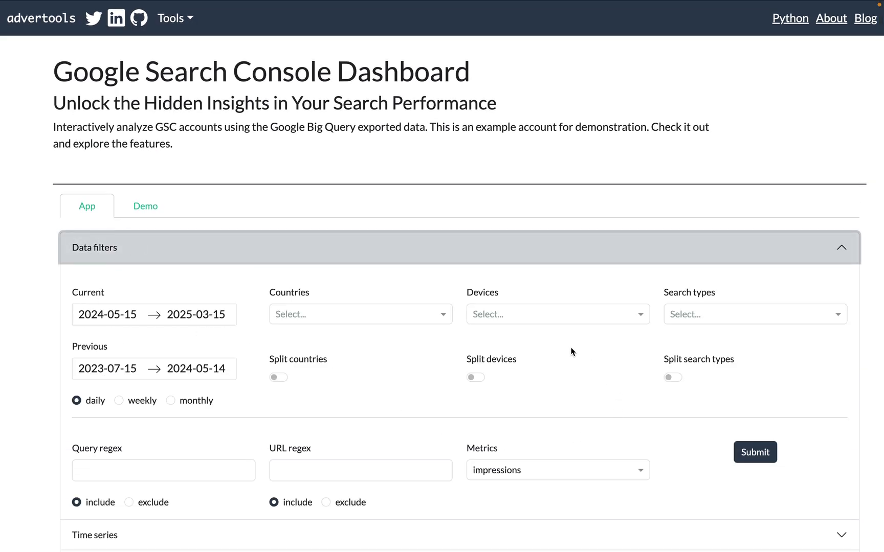
left_click(280, 251)
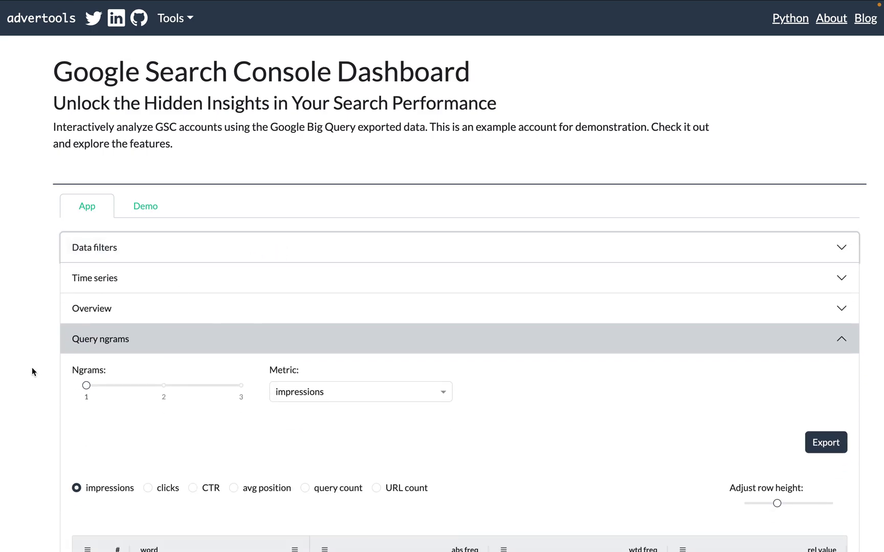
Step: Compare the absolute frequency, weighted frequency and relative value columns for the top single words
scroll(32, 371, "down", 7)
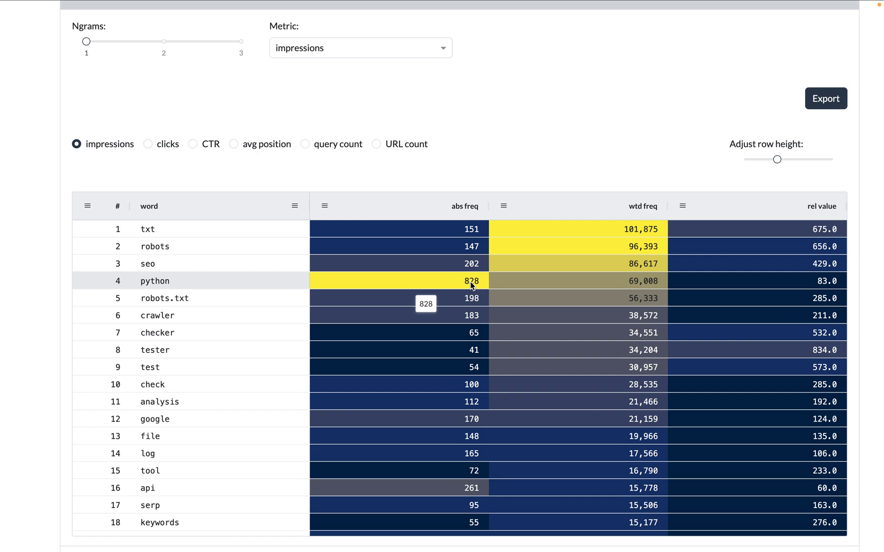
scroll(470, 281, "up", 1)
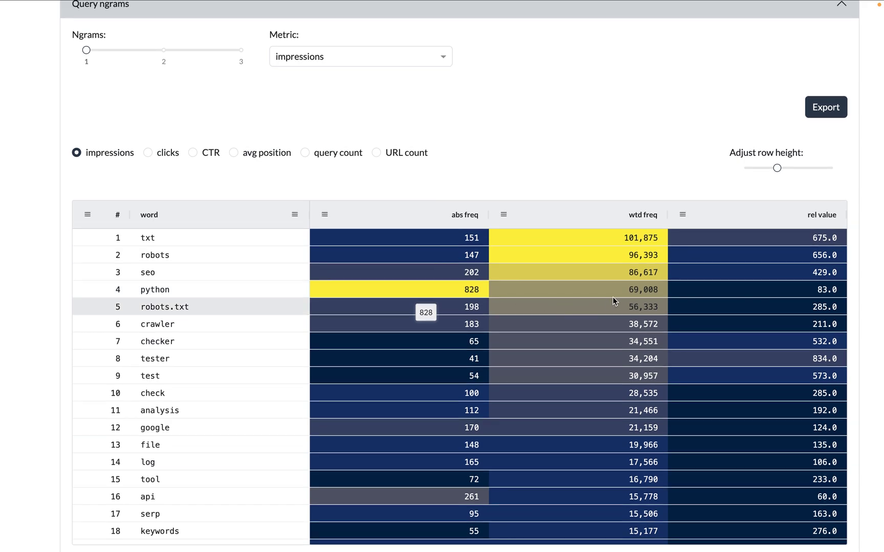
scroll(594, 260, "up", 1)
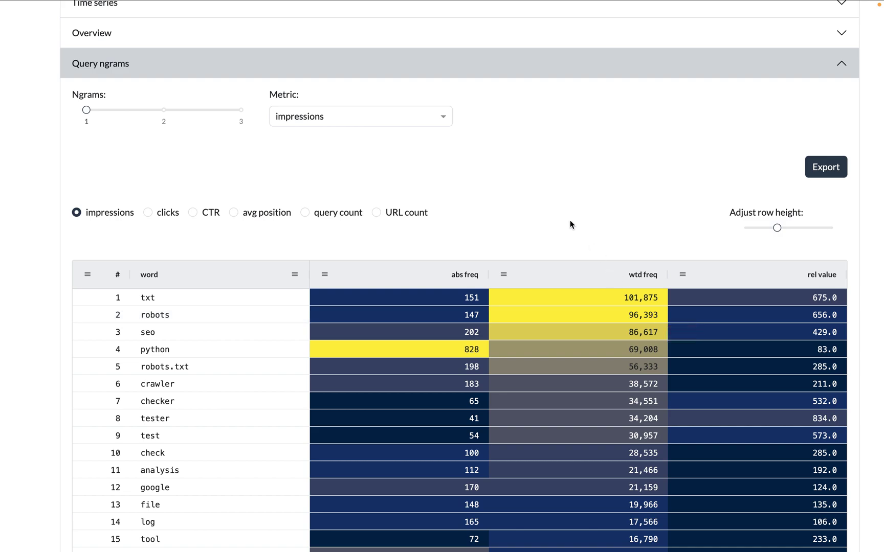
scroll(570, 221, "down", 1)
scroll(570, 224, "down", 1)
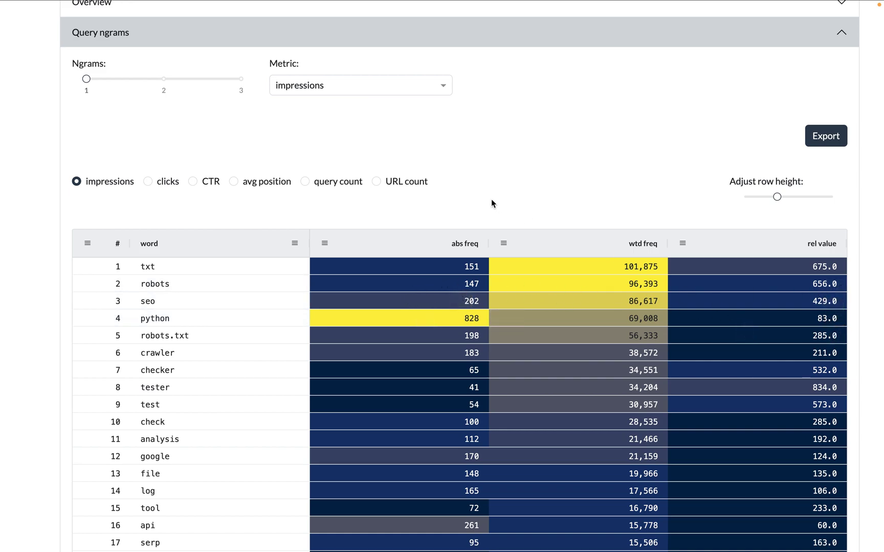
scroll(491, 200, "down", 1)
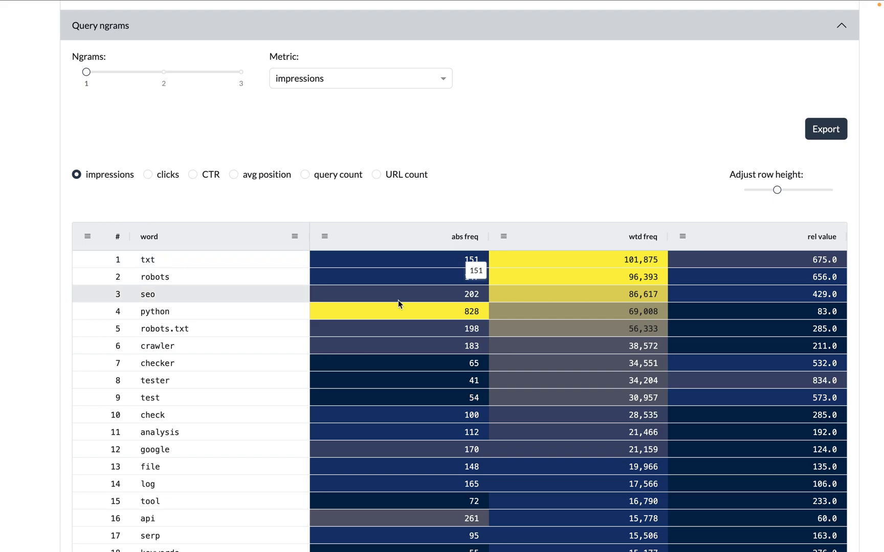
Step: Plot the word python over time and view it by clicks, query count and URL count before returning to impressions
left_click(158, 312)
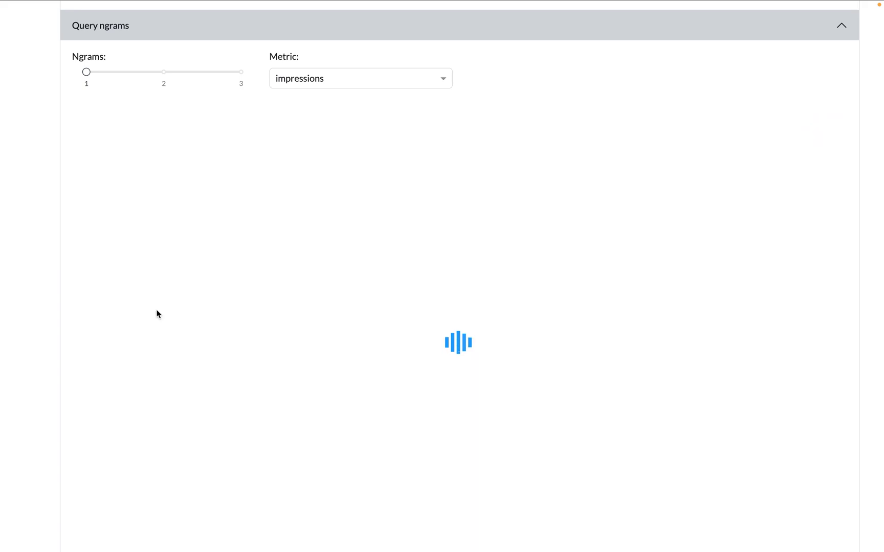
scroll(156, 310, "down", 2)
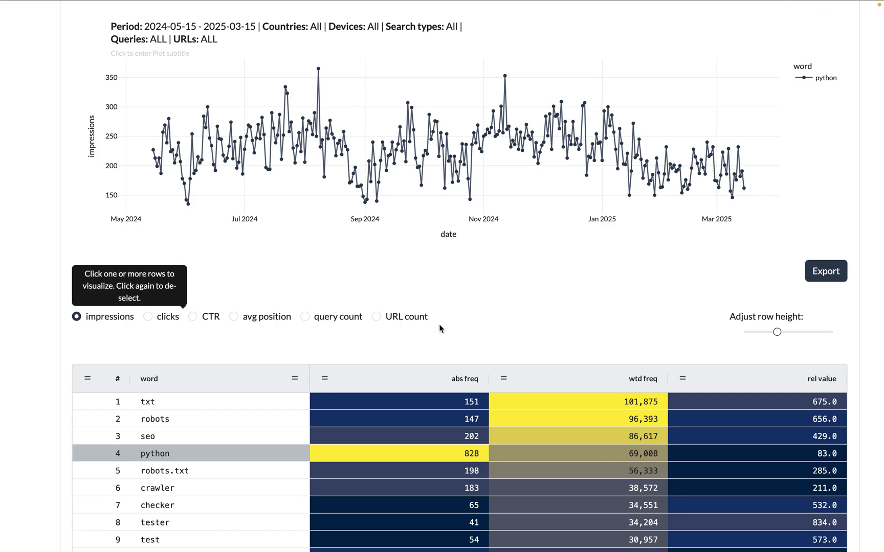
left_click(148, 316)
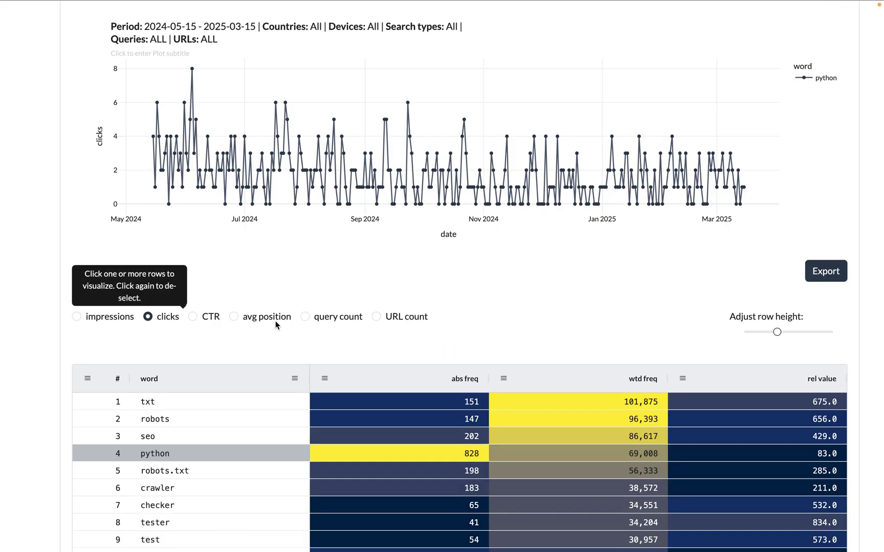
left_click(306, 317)
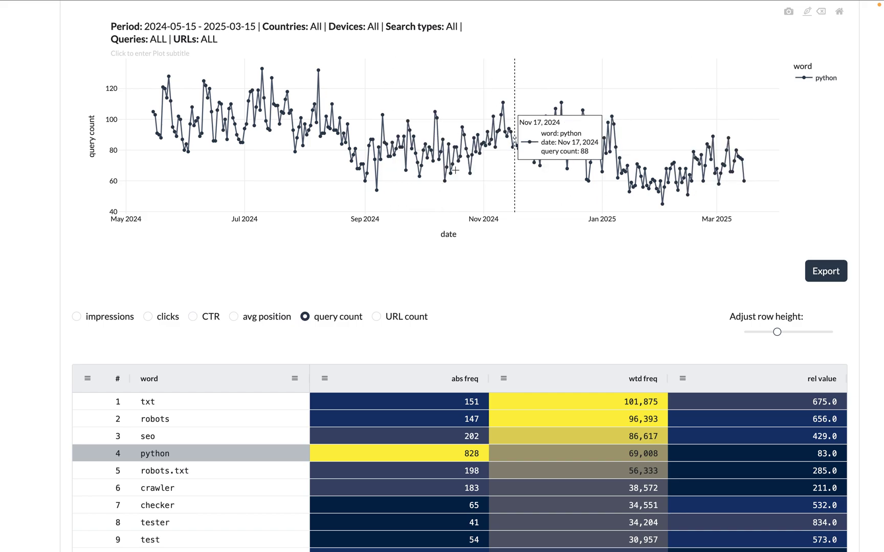
left_click(376, 317)
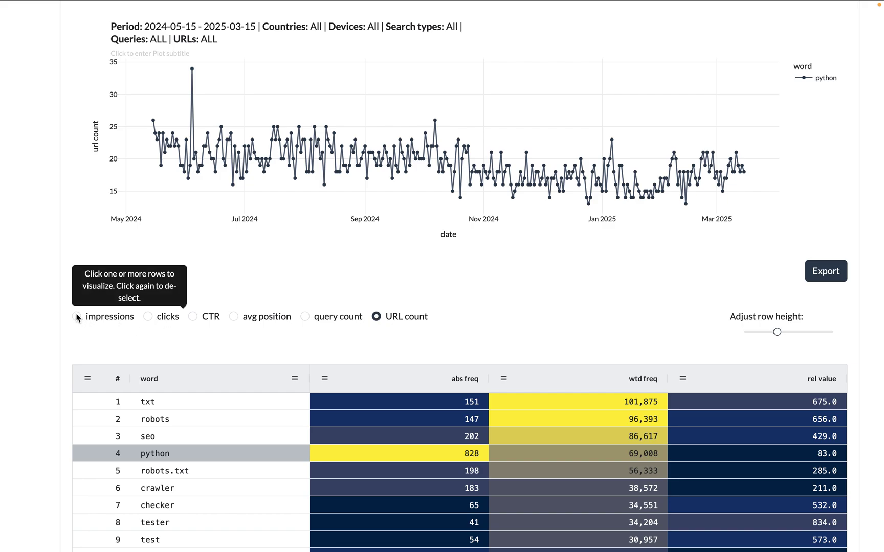
left_click(76, 317)
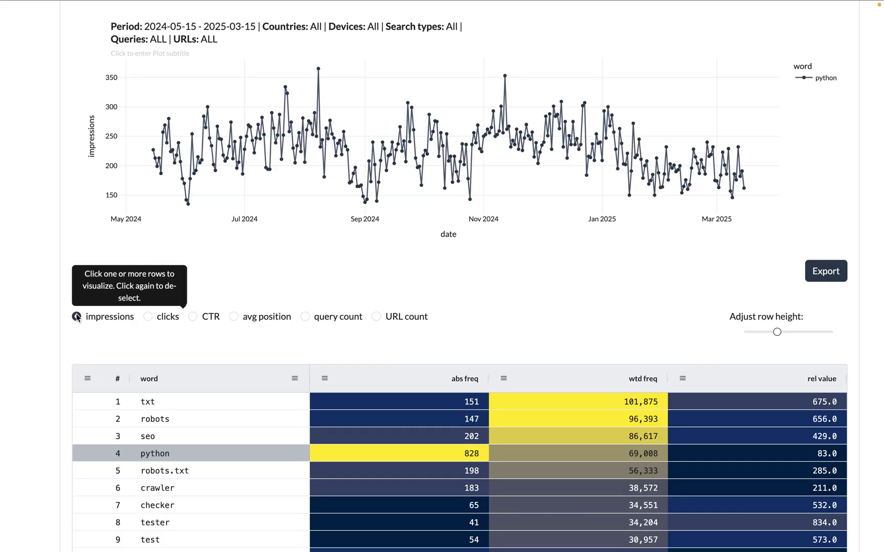
Step: Add the words robots and crawler to the impressions chart alongside python
scroll(24, 401, "down", 1)
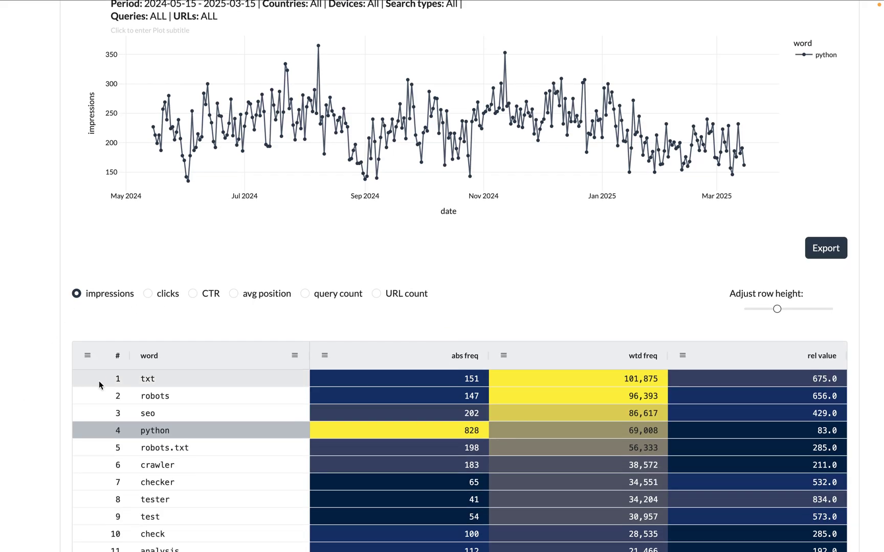
left_click(153, 397)
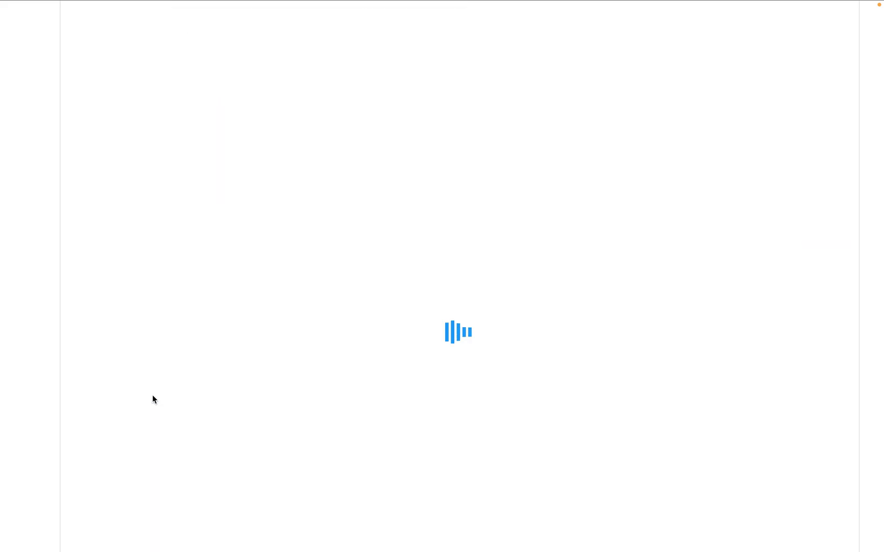
scroll(332, 306, "up", 3)
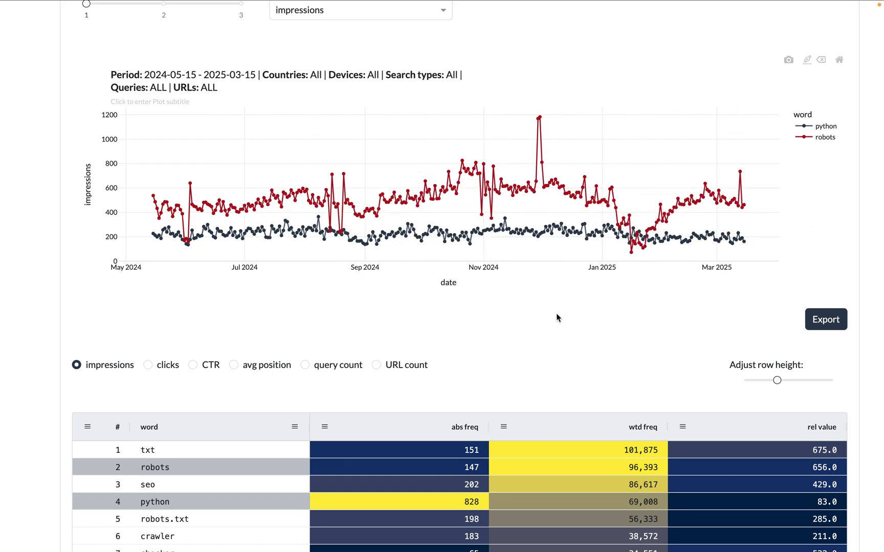
scroll(557, 315, "down", 1)
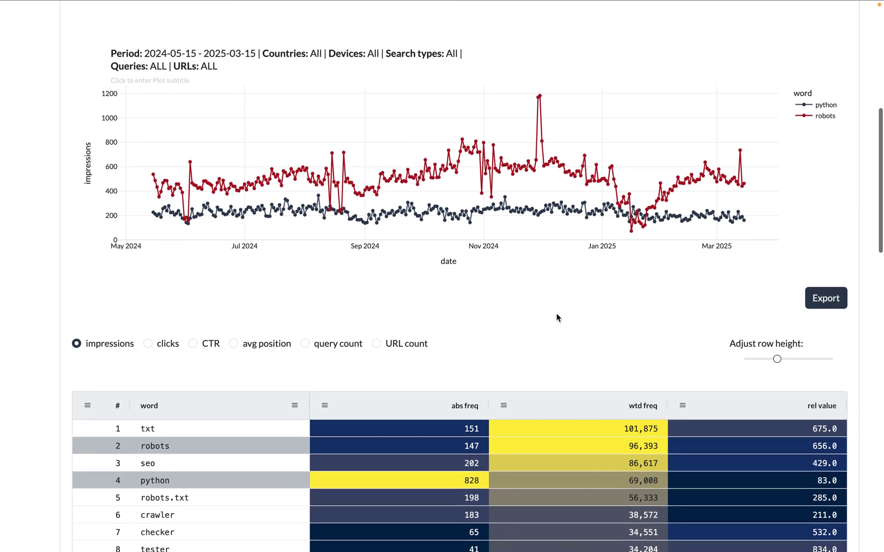
scroll(556, 313, "down", 5)
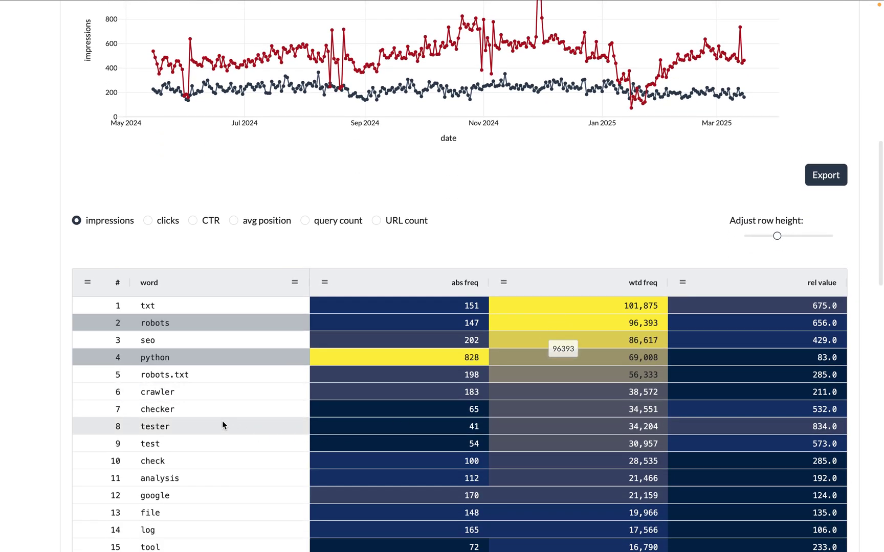
left_click(171, 394)
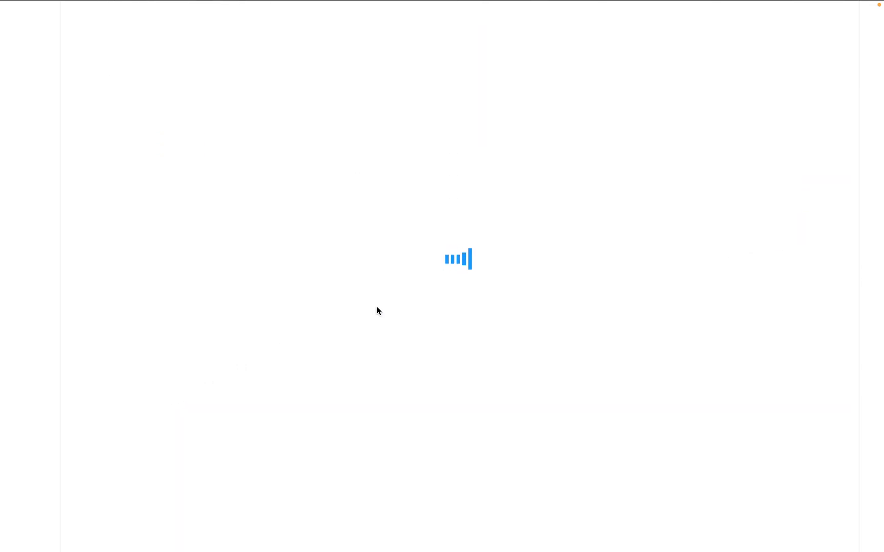
scroll(376, 306, "up", 5)
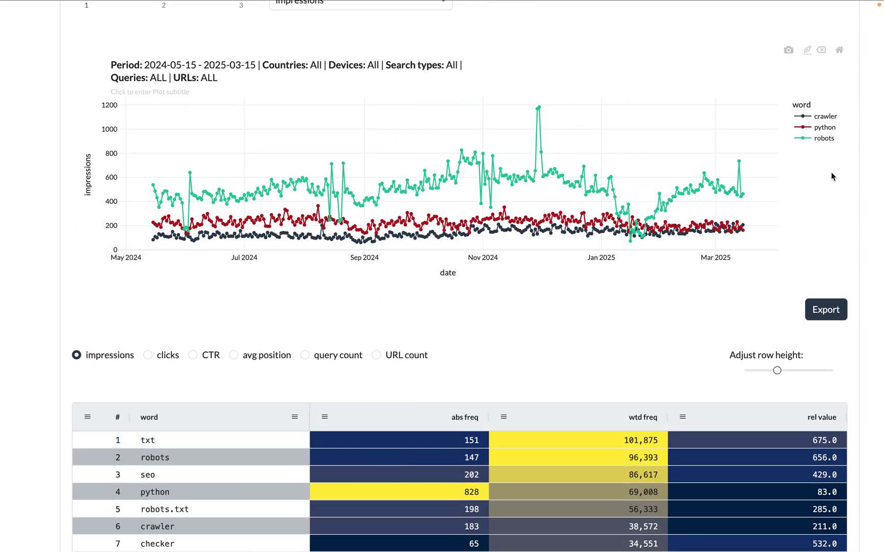
Step: Hide and restore the robots line in the chart, and deselect the robots and python rows to leave only crawler plotted
left_click(822, 139)
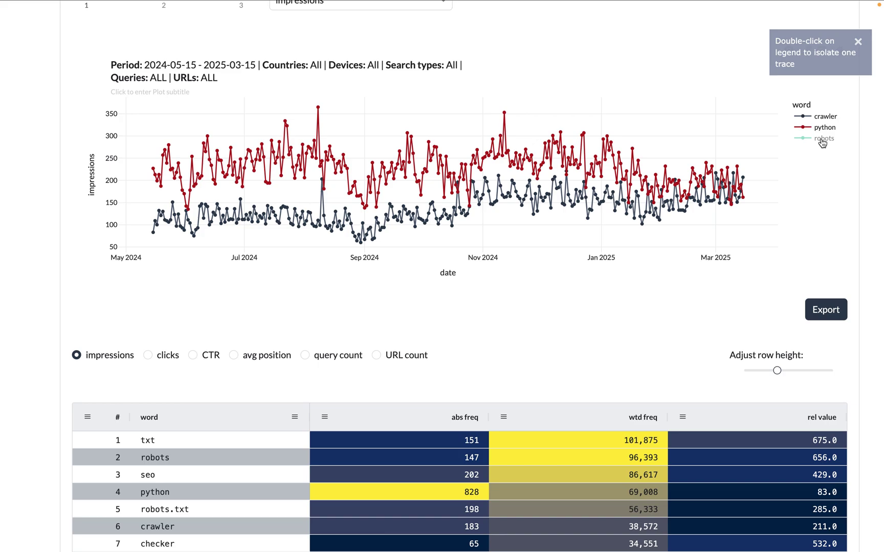
left_click(822, 140)
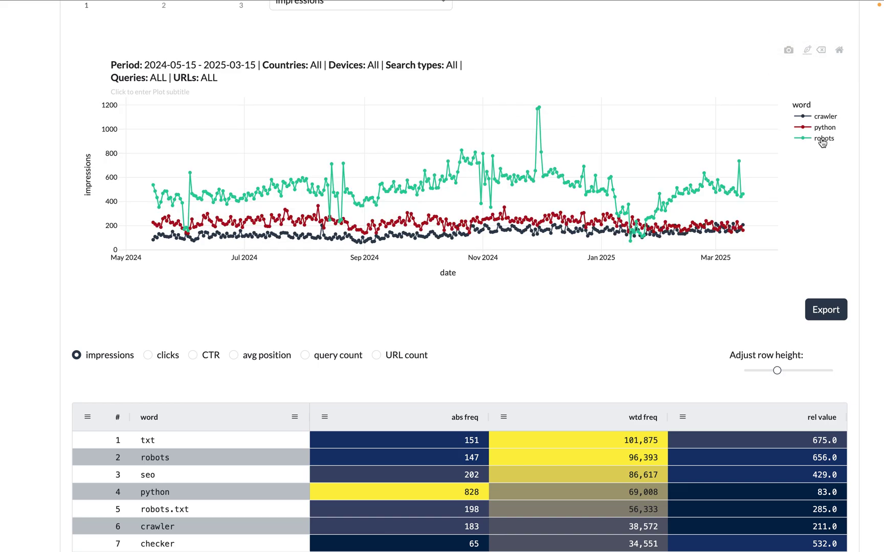
left_click(222, 459)
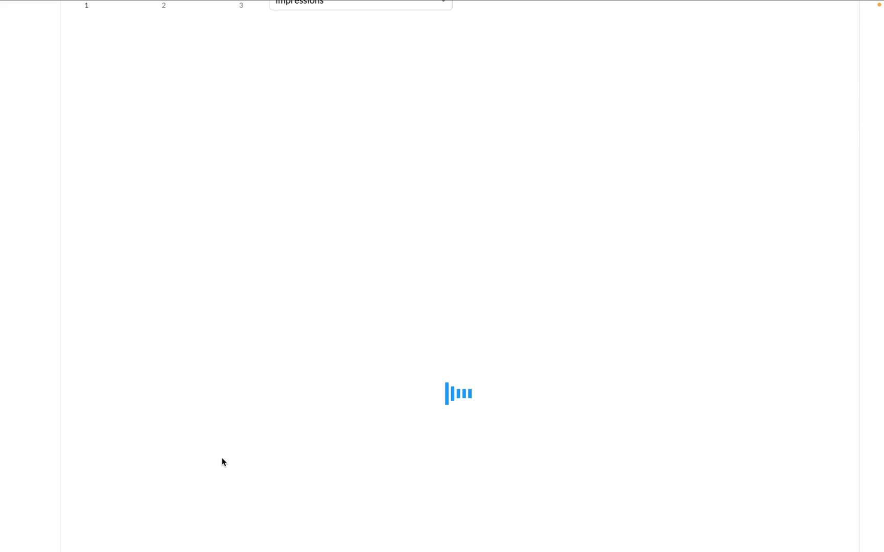
scroll(215, 459, "down", 2)
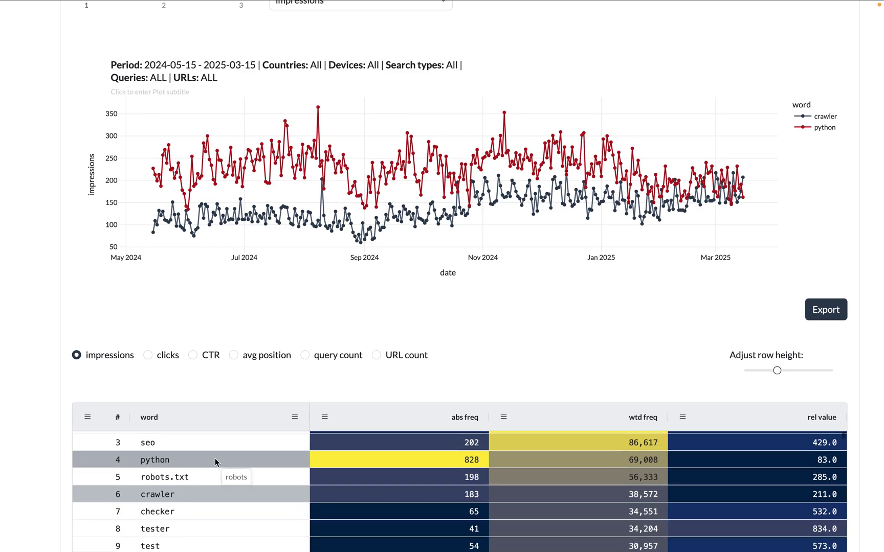
left_click(199, 453)
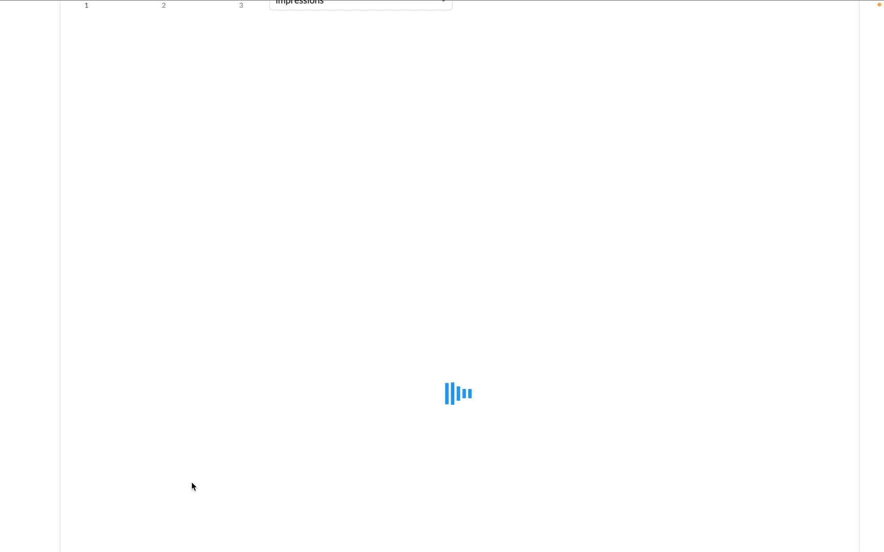
scroll(177, 301, "up", 5)
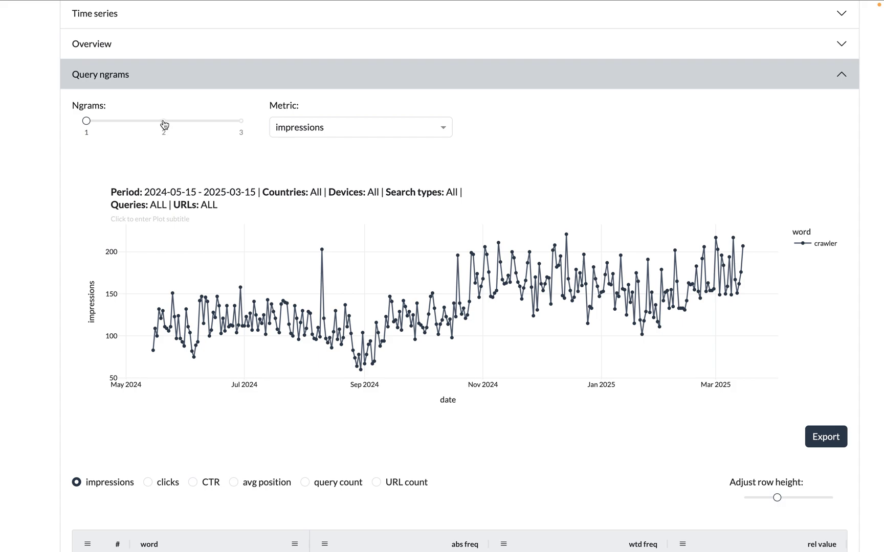
Step: Set the ngram length to 2 and look through the table of two-word phrases by impressions
left_click(163, 121)
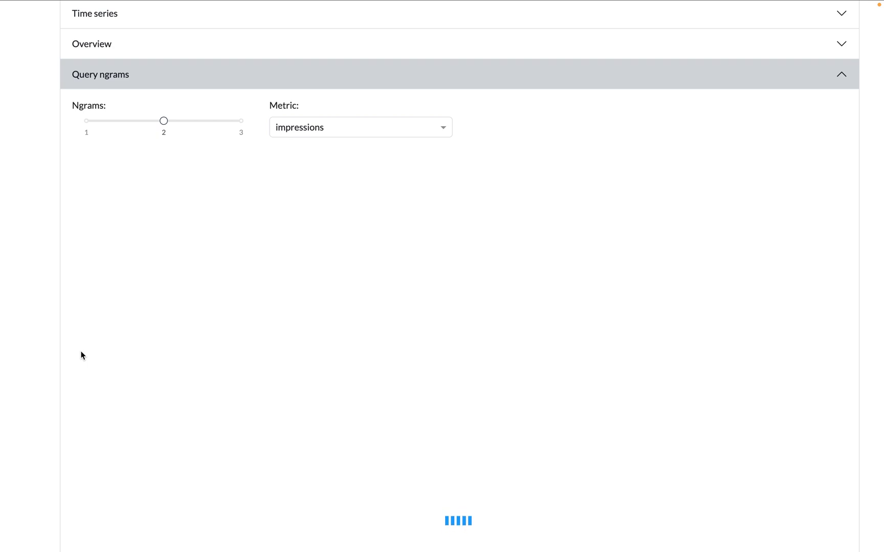
scroll(81, 355, "down", 2)
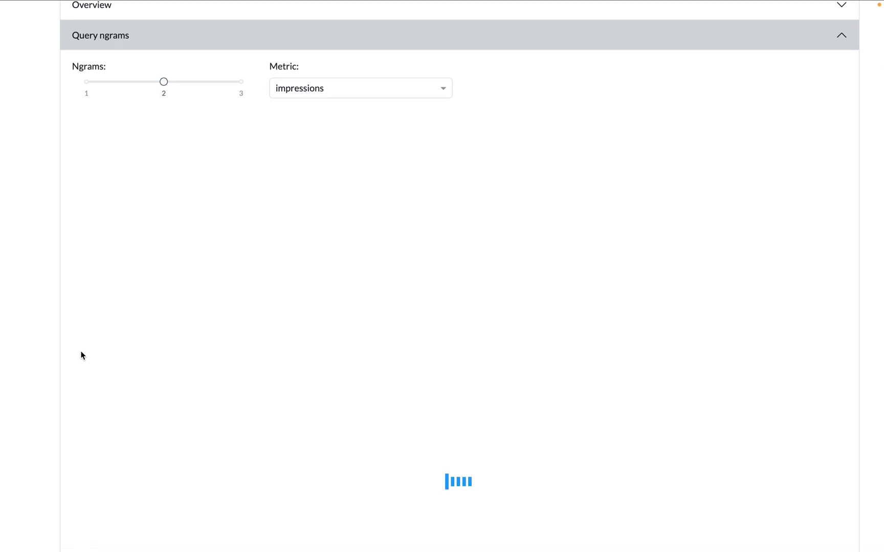
scroll(300, 391, "down", 1)
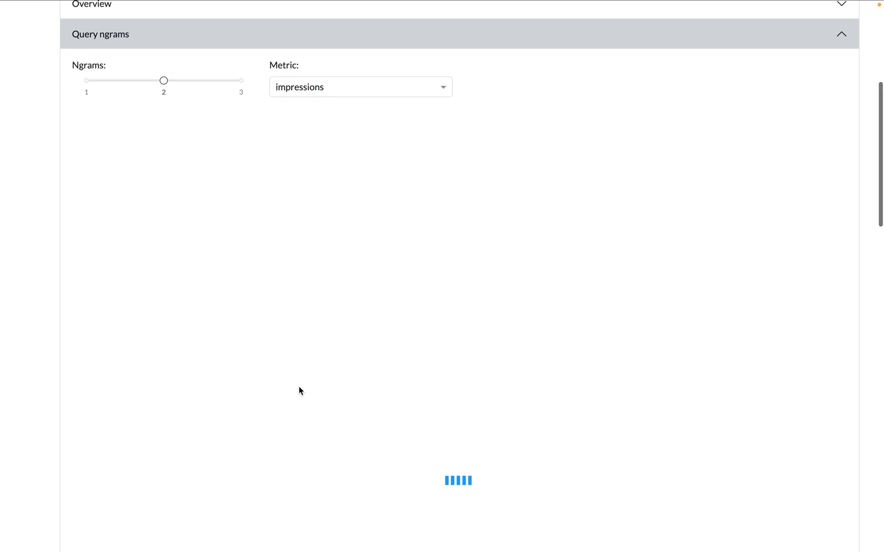
scroll(301, 391, "down", 1)
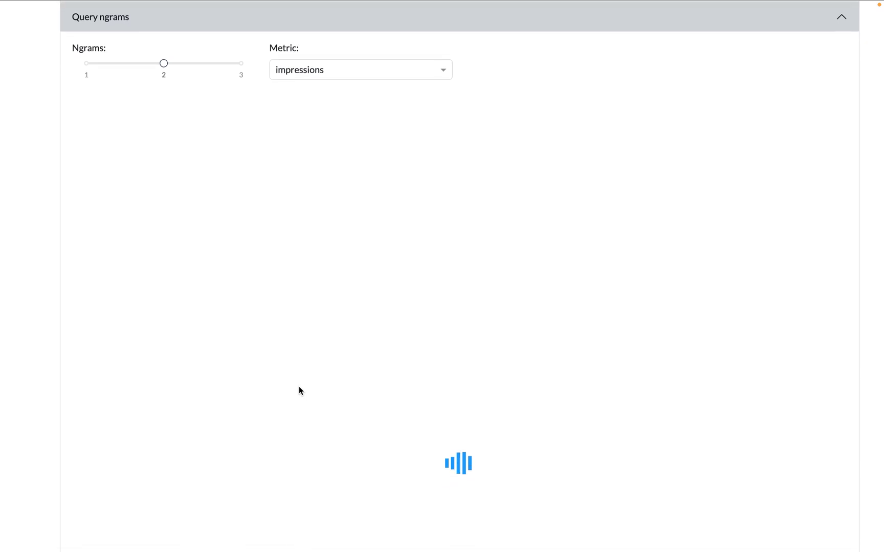
scroll(215, 423, "down", 3)
scroll(214, 423, "down", 8)
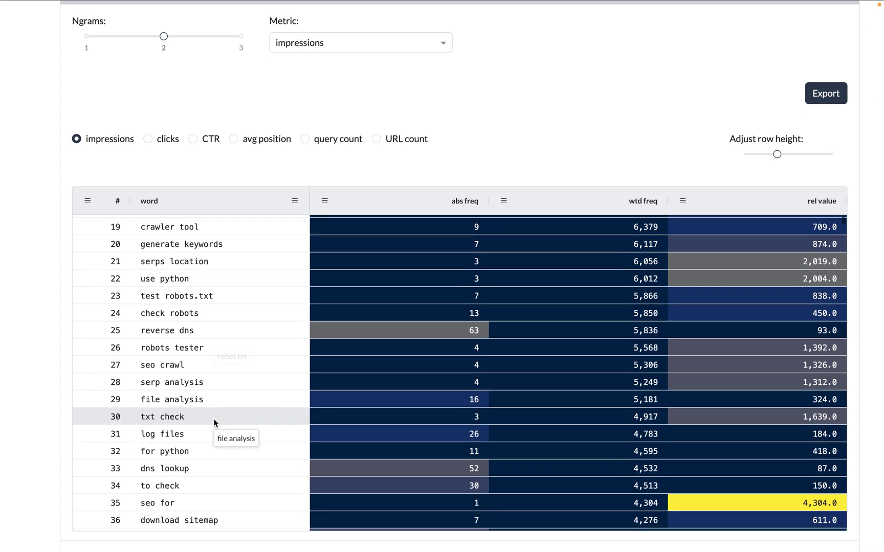
scroll(213, 422, "down", 1)
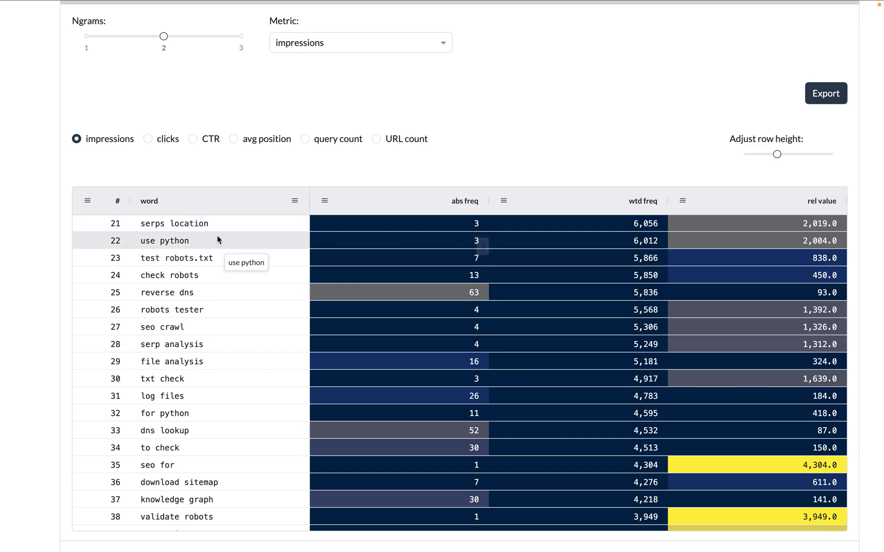
scroll(410, 138, "up", 1)
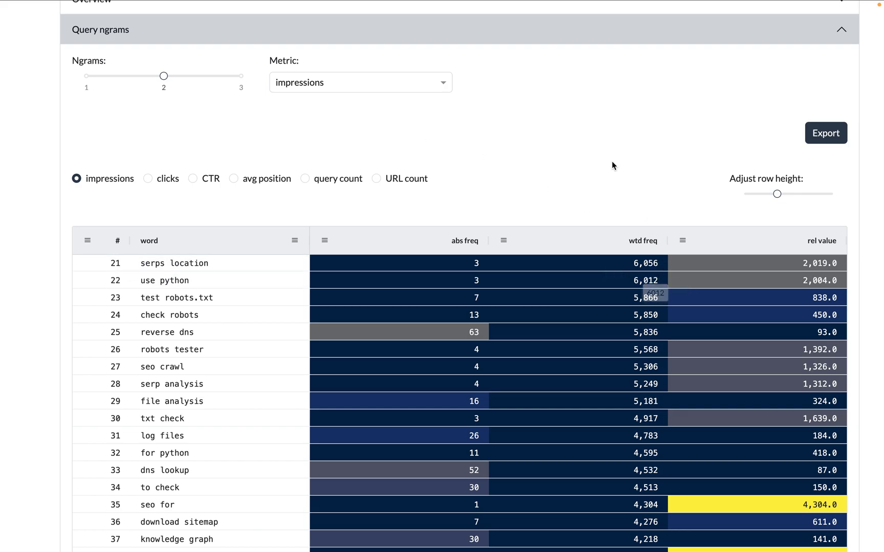
Step: Open the query breakdown in the Overview section and filter it to queries containing "serps location"
scroll(612, 161, "up", 4)
left_click(169, 147)
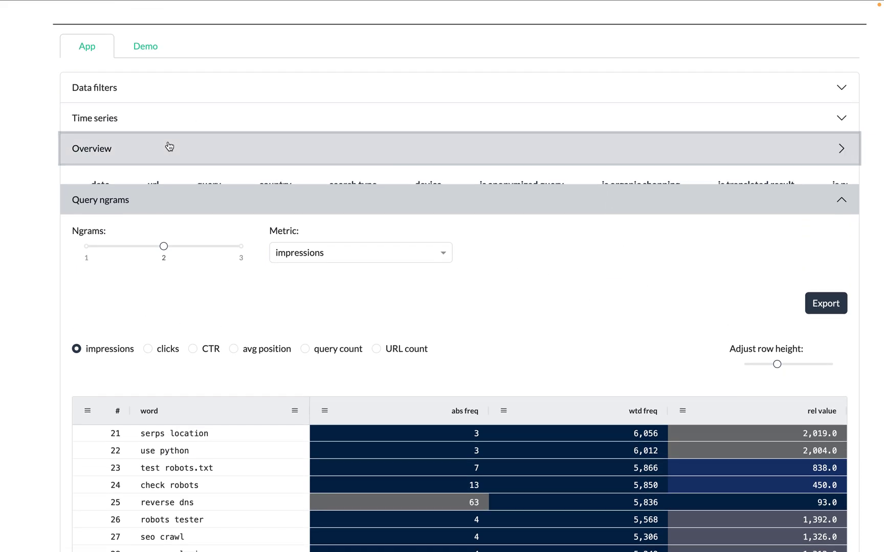
left_click(215, 186)
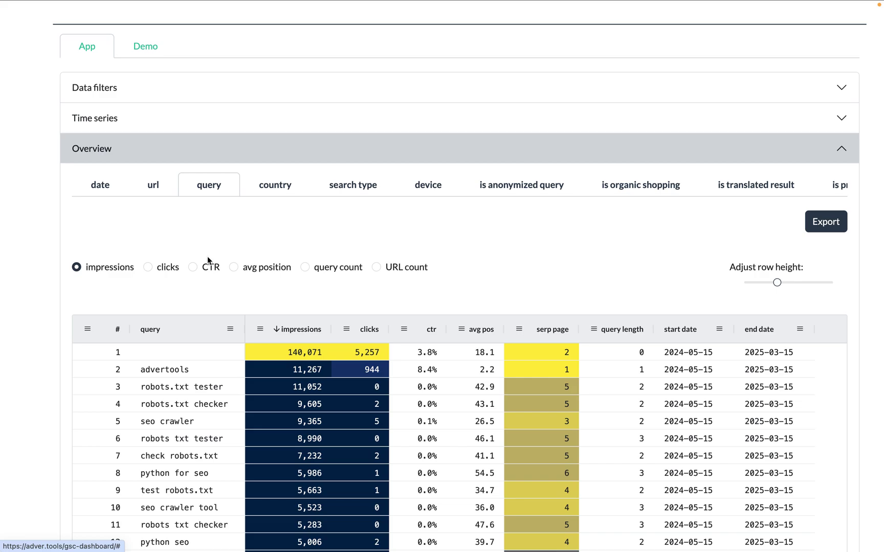
scroll(207, 257, "down", 11)
scroll(206, 268, "up", 8)
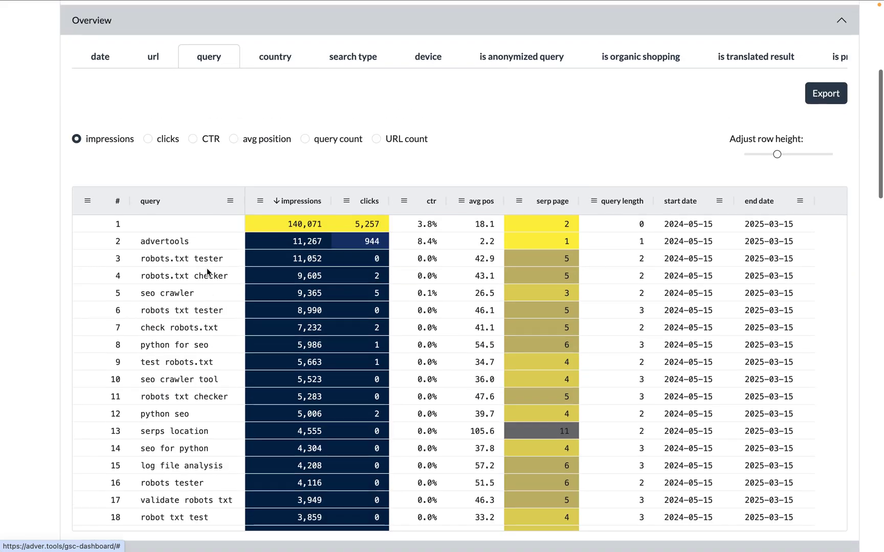
left_click(235, 207)
type("serps location")
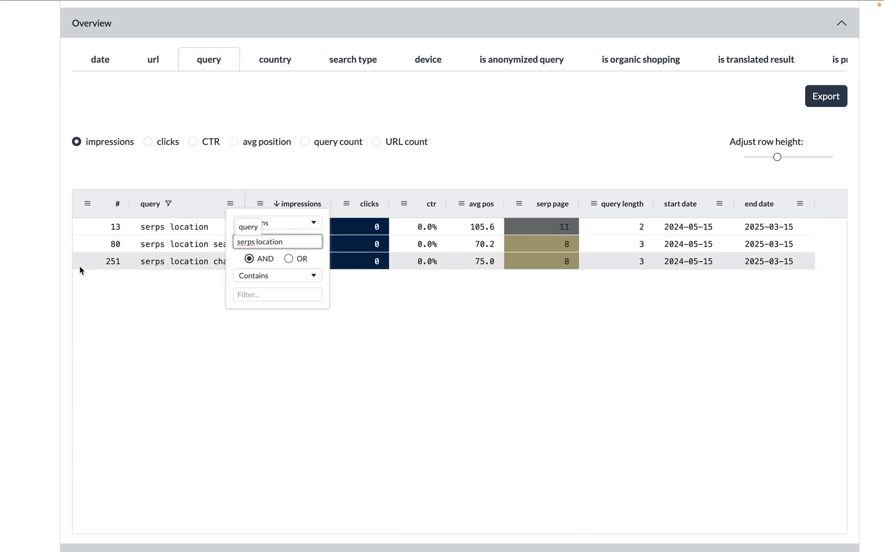
left_click(48, 304)
Step: Sum the impressions of the filtered queries in Spotlight as 4555+1216+285 and compare the total with the weighted frequency of serps location in the ngrams table
scroll(48, 303, "down", 5)
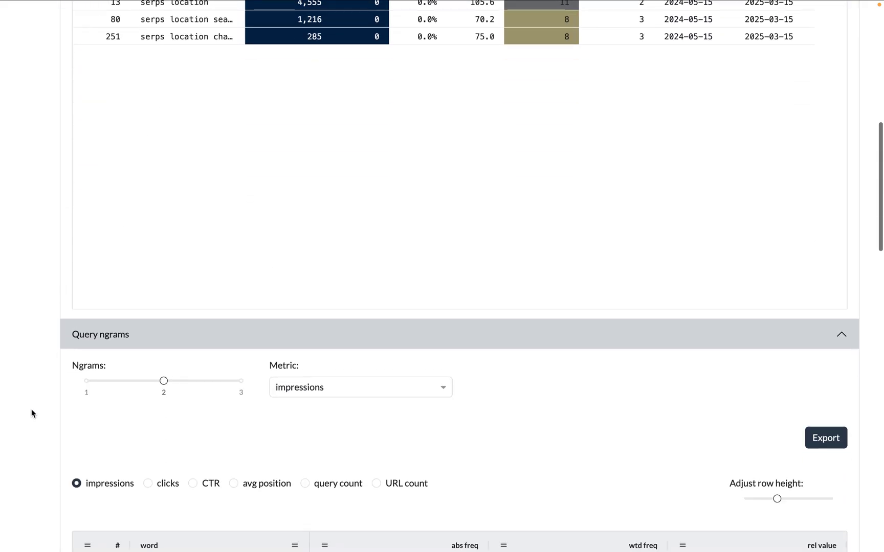
scroll(32, 412, "down", 4)
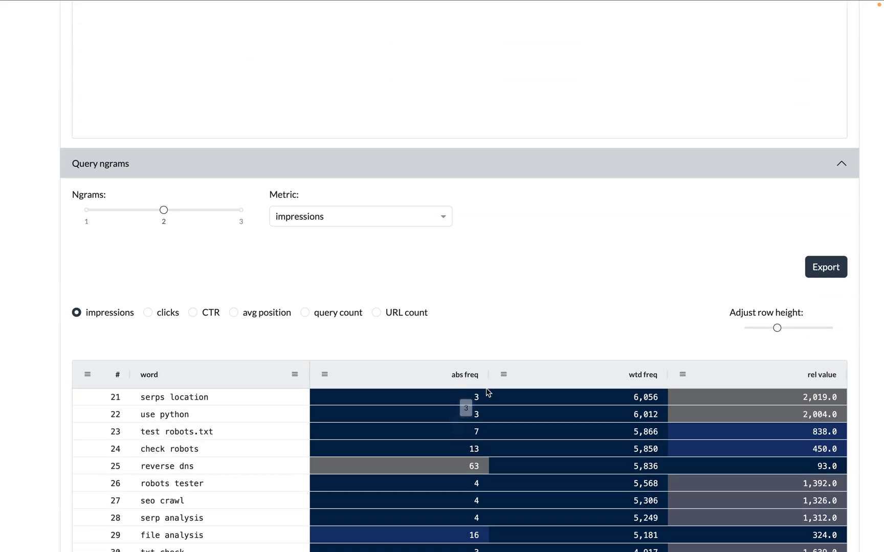
scroll(460, 292, "up", 7)
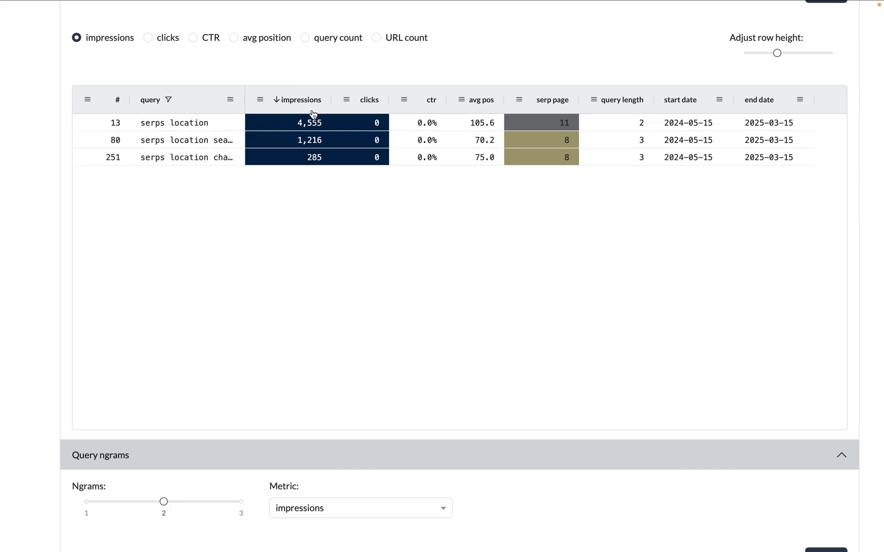
key("super+space")
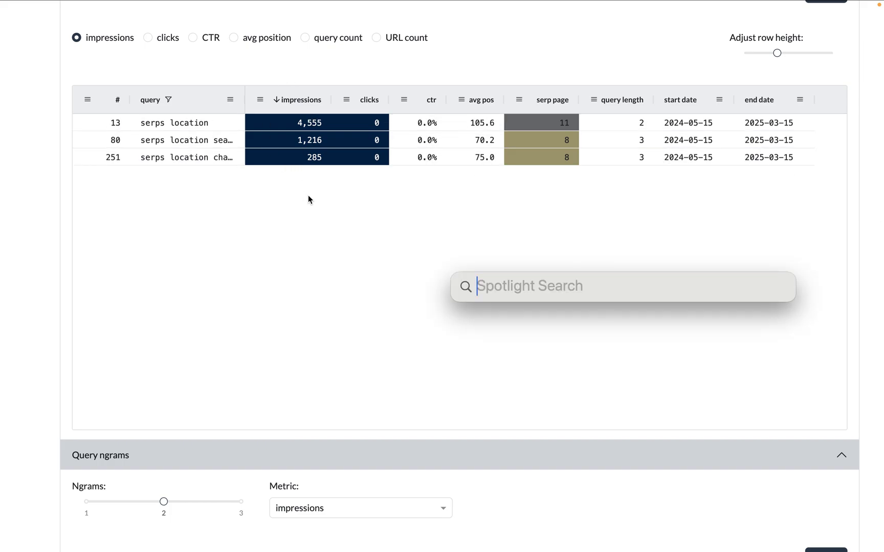
type("4555+")
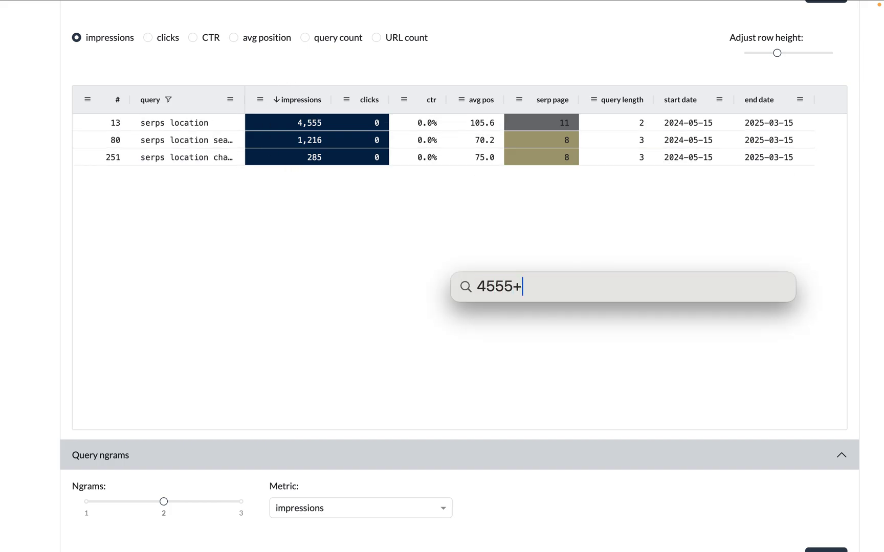
type("1216+")
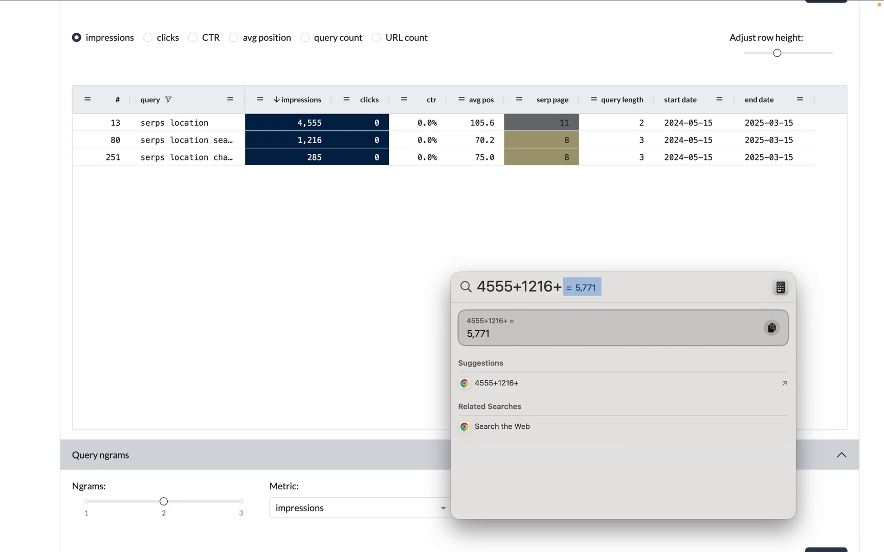
type("2")
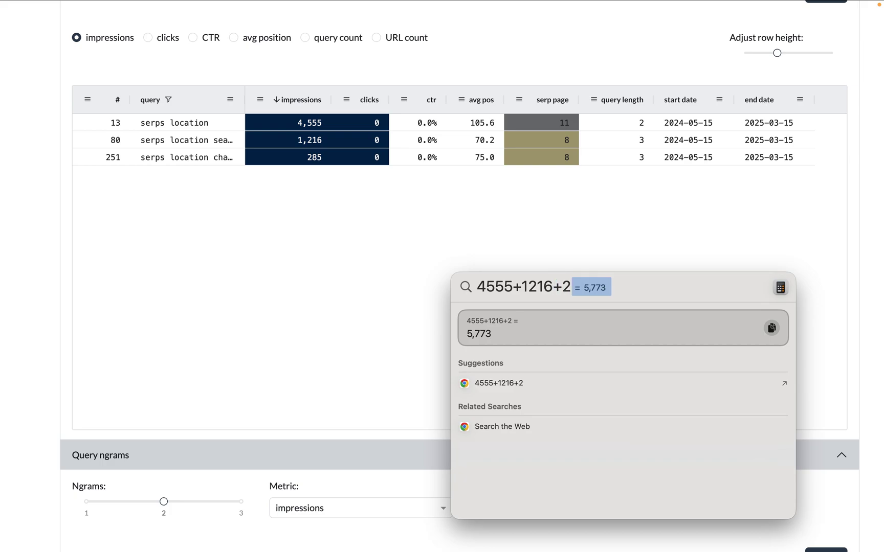
type("85")
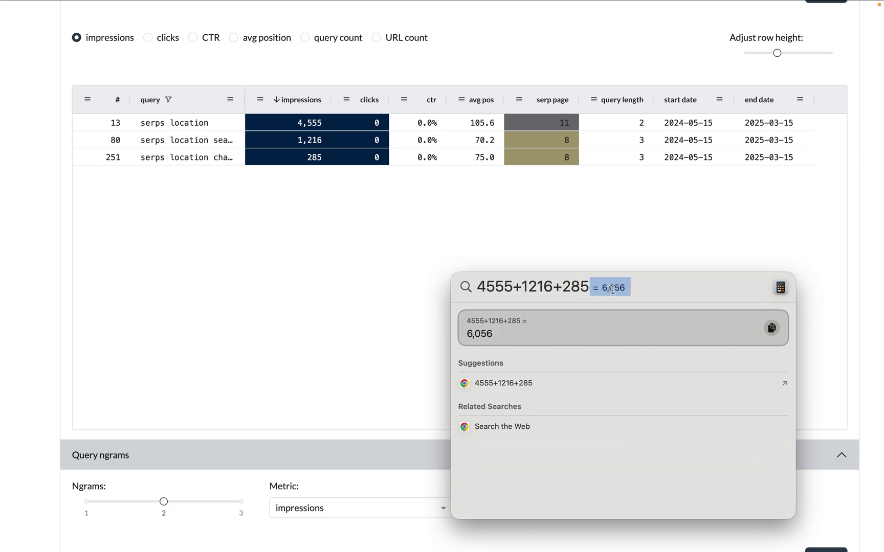
scroll(393, 338, "down", 10)
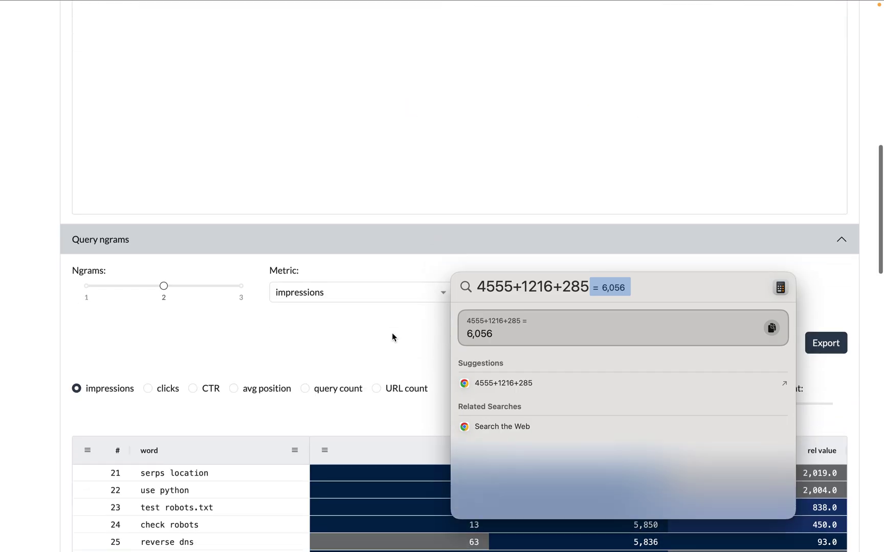
scroll(393, 337, "up", 3)
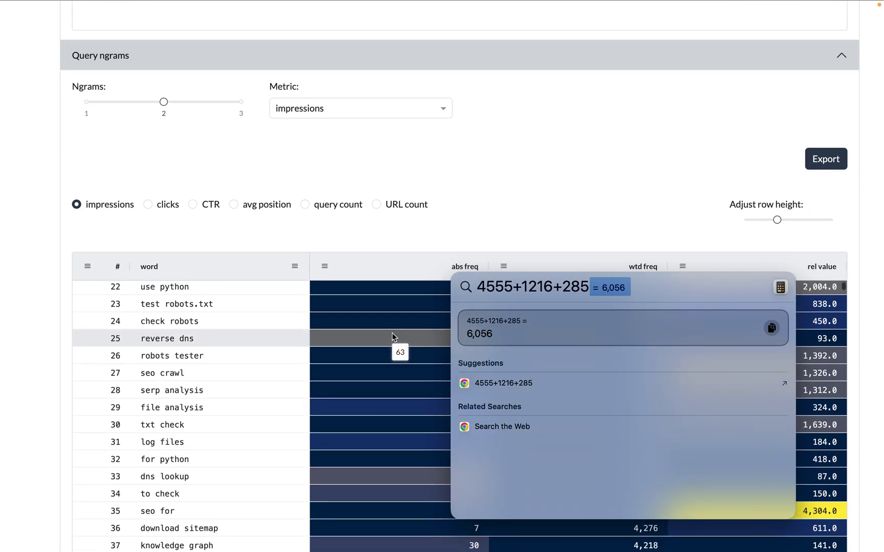
left_click(510, 184)
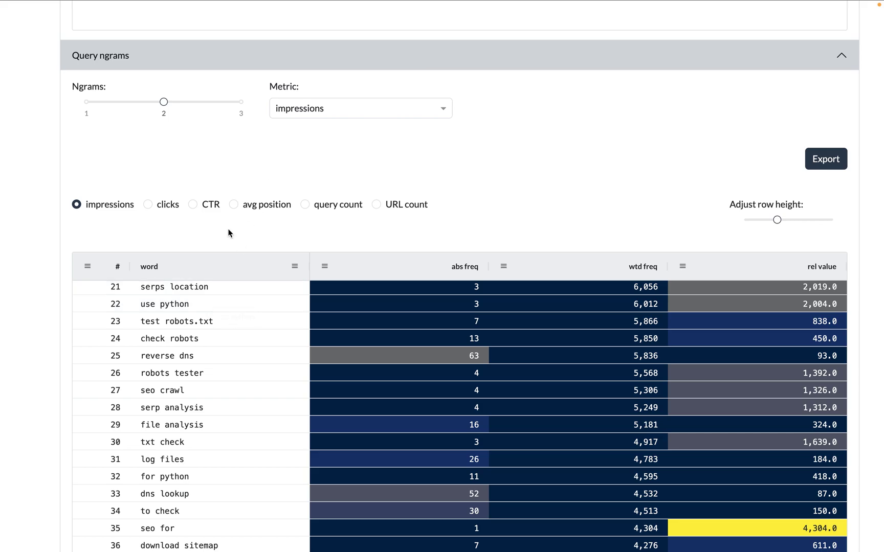
Step: Review the filtered serps location queries once more, and collapse the Overview and Query ngrams sections
scroll(234, 301, "up", 5)
scroll(226, 178, "up", 5)
scroll(225, 178, "up", 2)
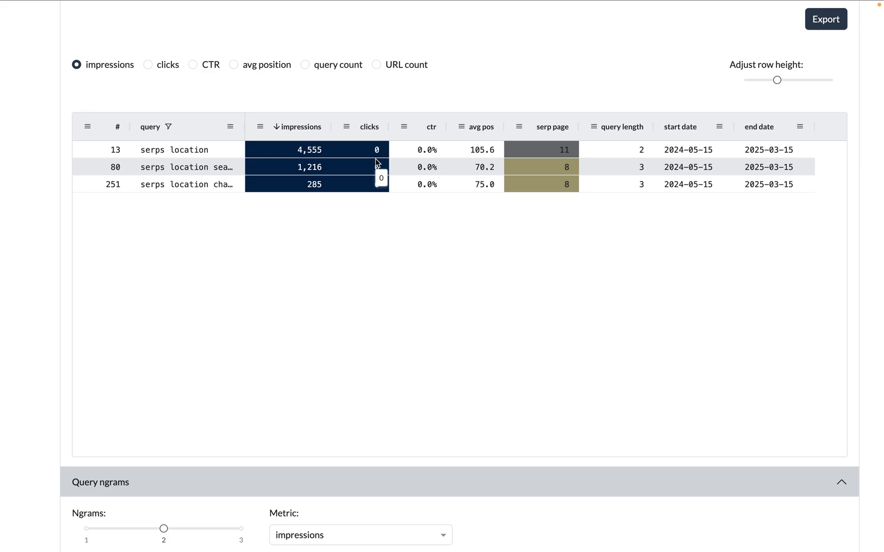
scroll(377, 163, "up", 3)
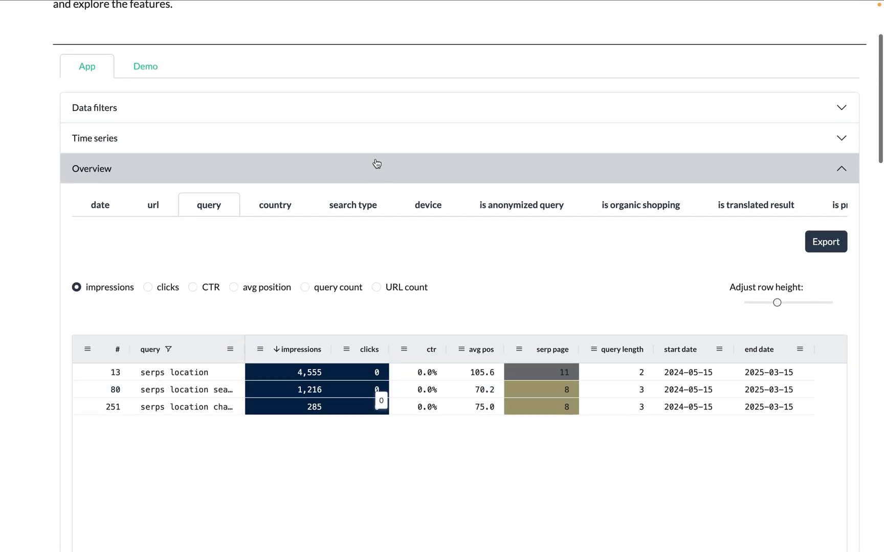
left_click(166, 175)
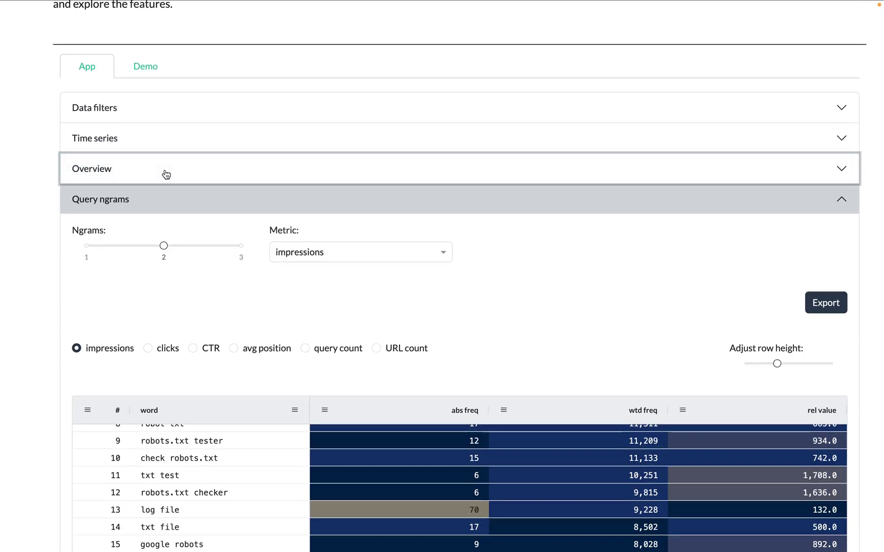
left_click(119, 207)
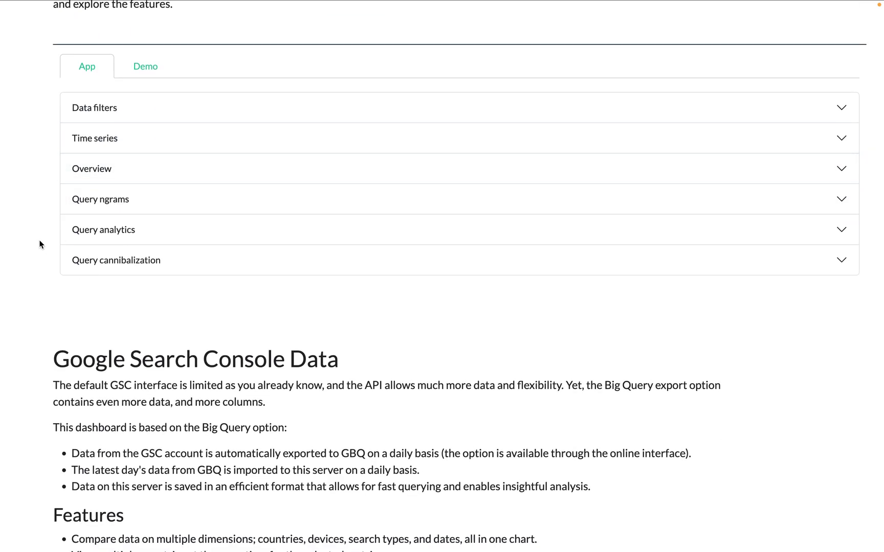
scroll(40, 245, "up", 3)
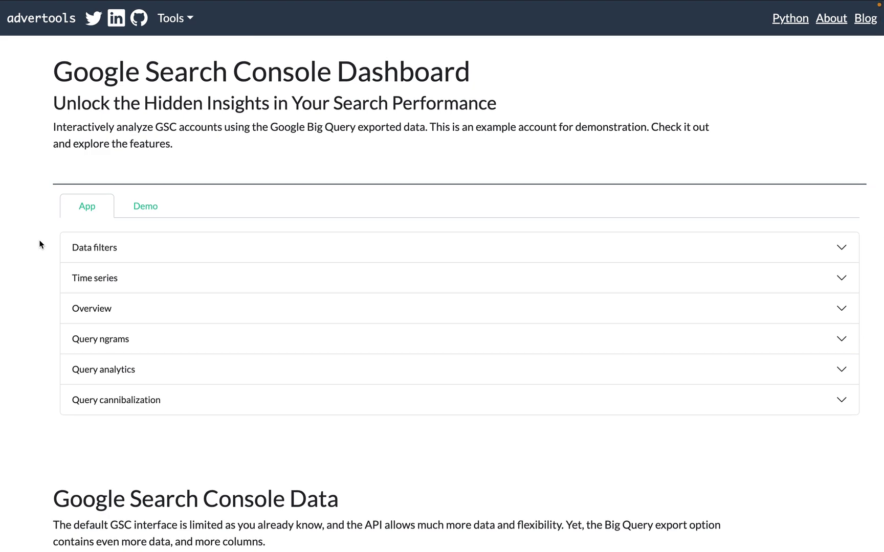